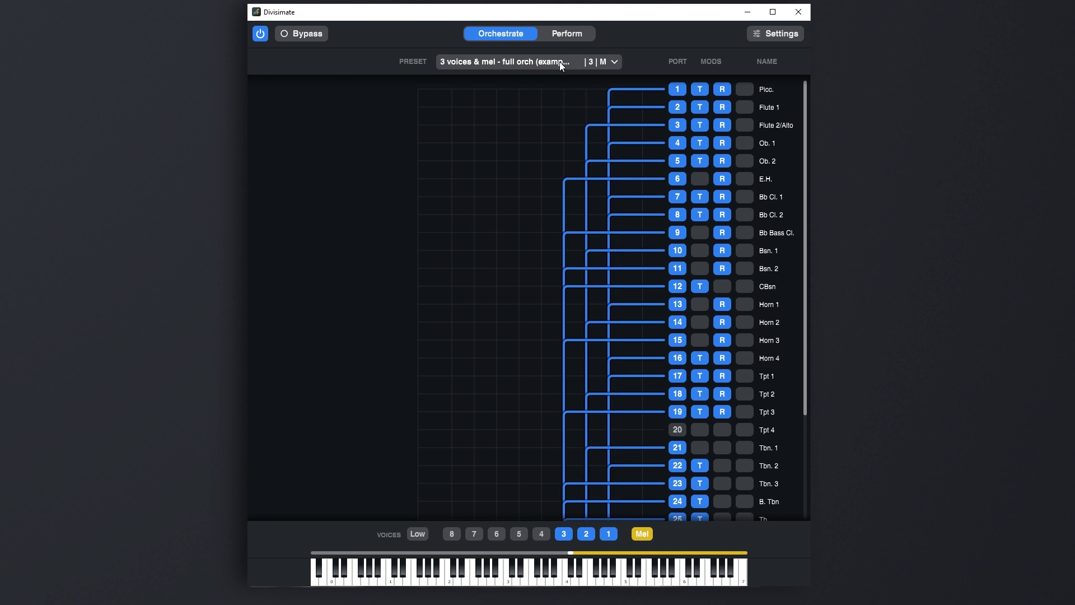
# Step: Open the Preset dropdown on the Orchestrate page to reveal new, open, save, save as and manage
pyautogui.click(559, 62)
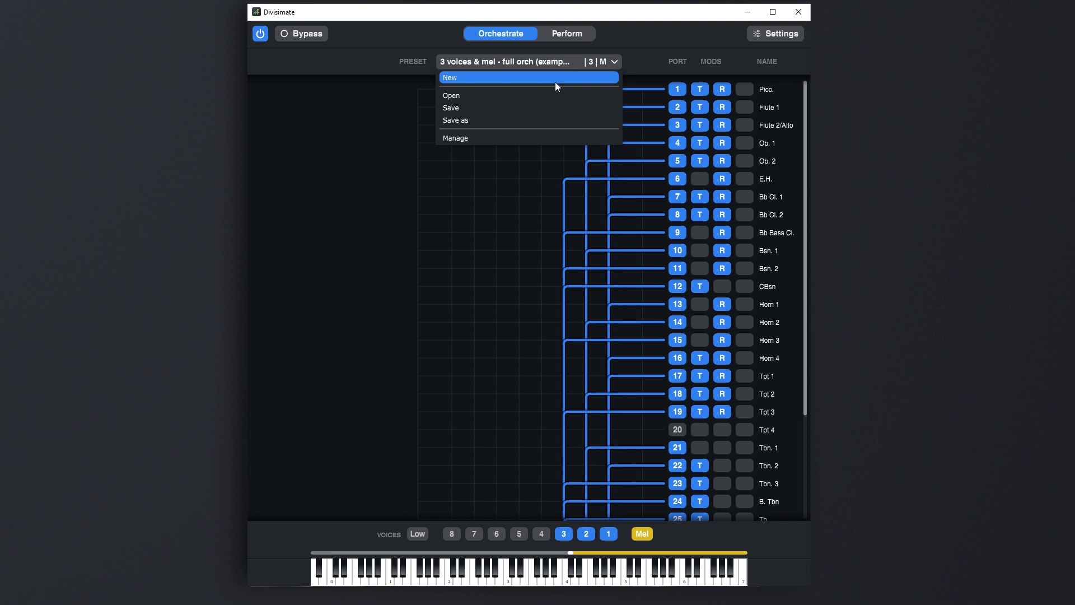
# Step: From Manage, create and open a new 'My Orchestrations' folder inside Divisimate's Presets folder
pyautogui.click(542, 138)
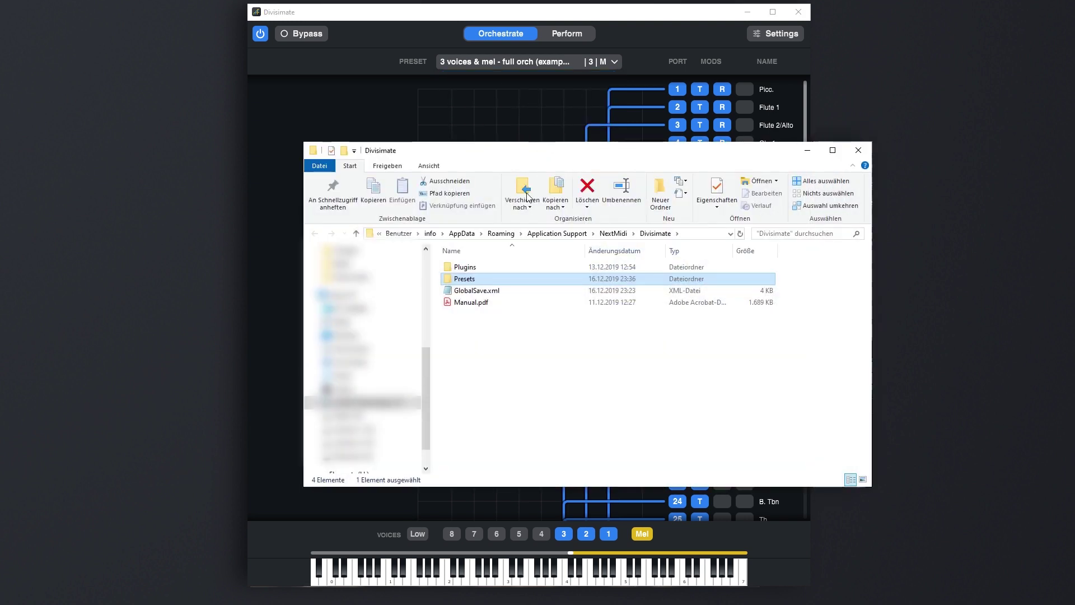
pyautogui.doubleClick(522, 277)
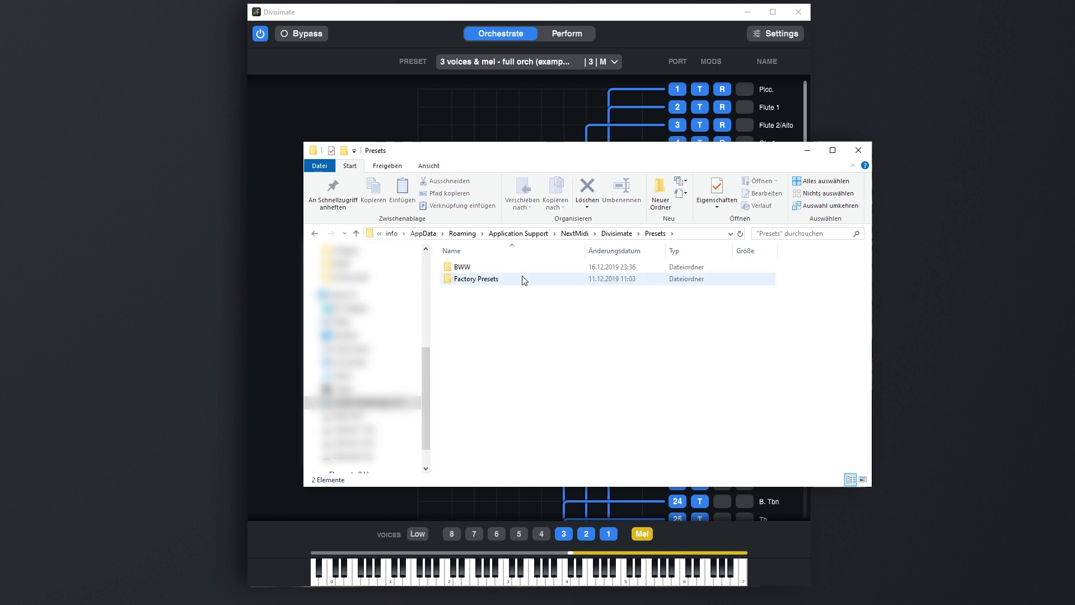
pyautogui.click(661, 193)
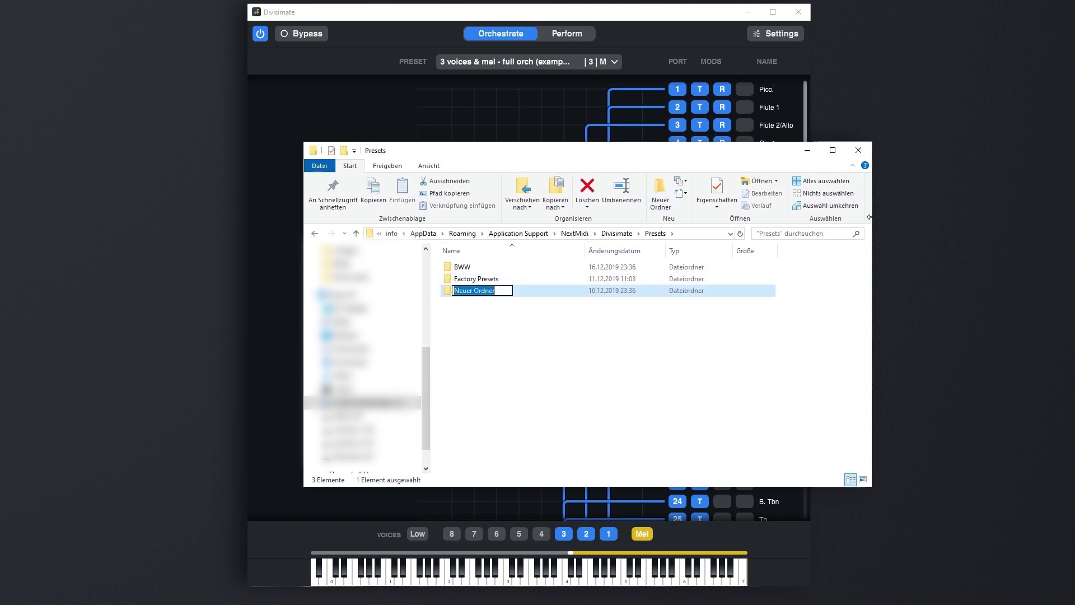
pyautogui.write('My P')
pyautogui.press('BackSpace')
pyautogui.write('Orchestrations')
pyautogui.press('Return')
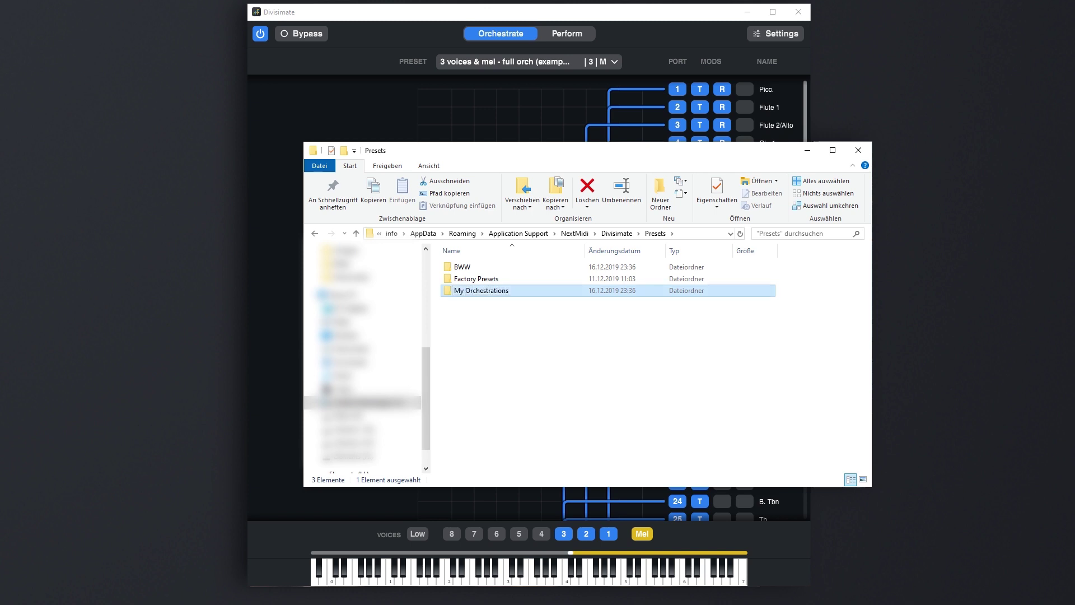
pyautogui.doubleClick(672, 292)
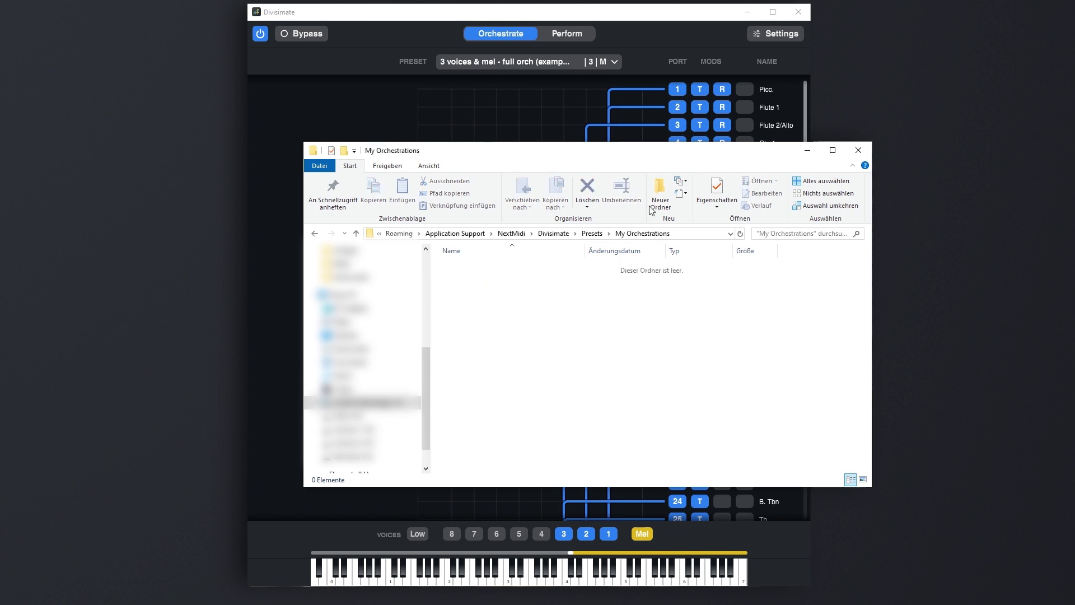
# Step: Close File Explorer and switch Divisimate to the Perform page of preset slots
pyautogui.click(859, 150)
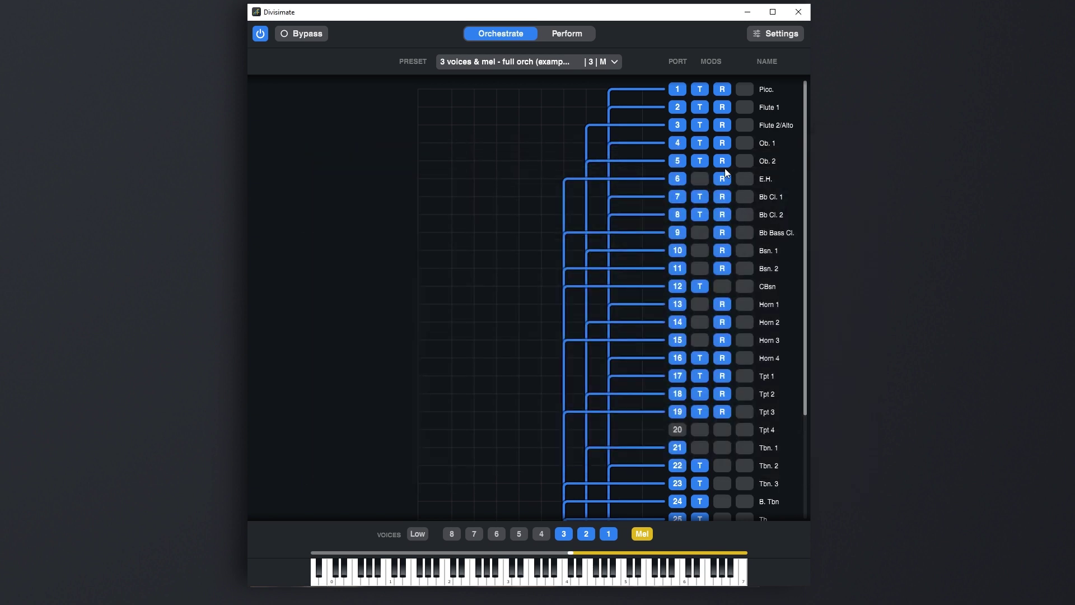
pyautogui.click(566, 34)
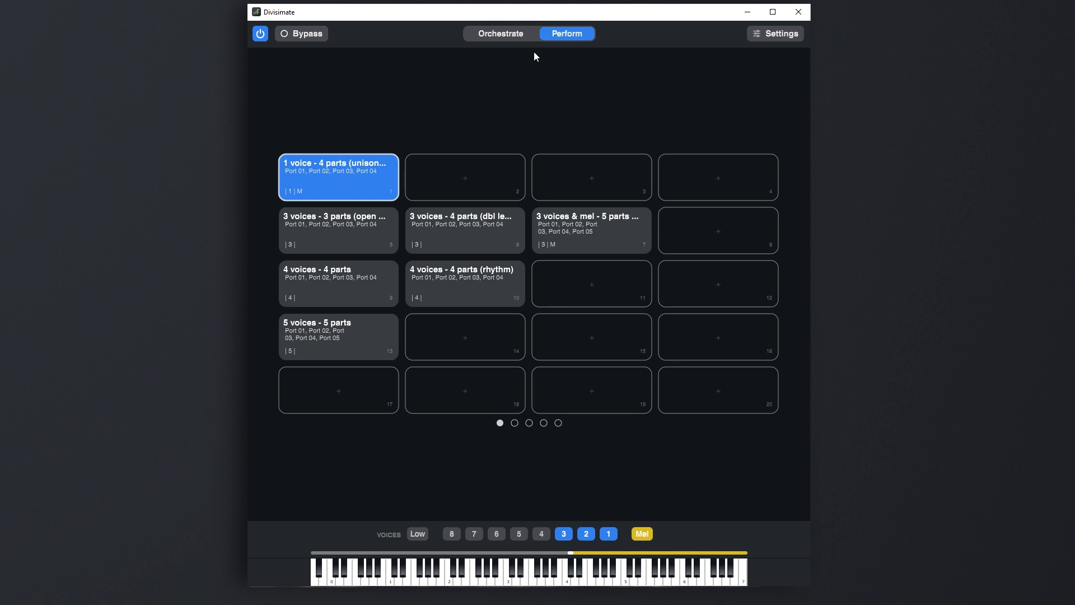
# Step: Clear Perform slot 1, then try the presets in slots 5, 7 and 6
pyautogui.rightClick(354, 190)
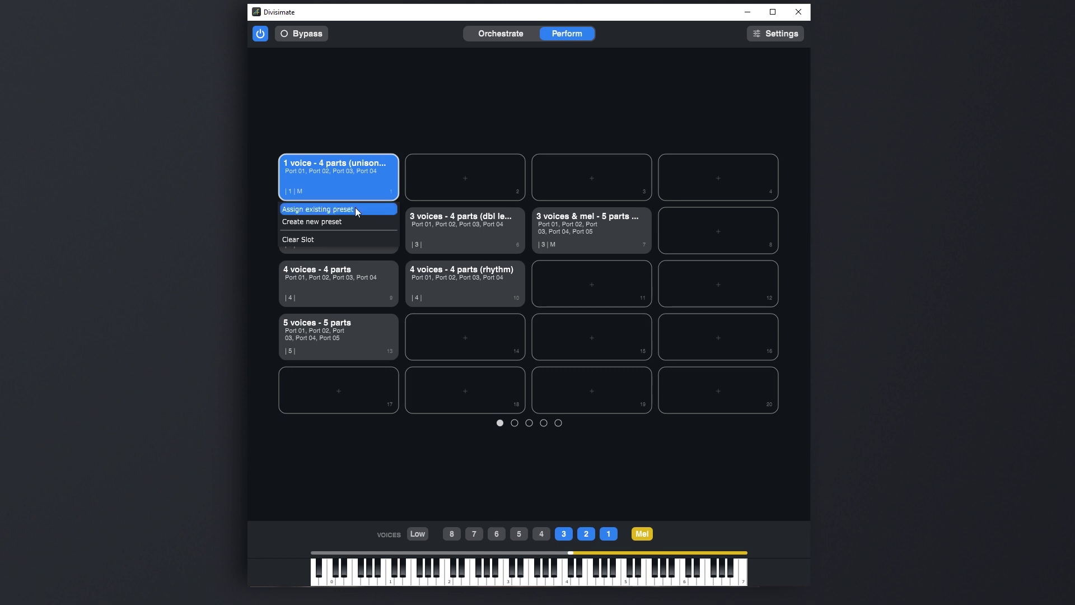
pyautogui.click(359, 239)
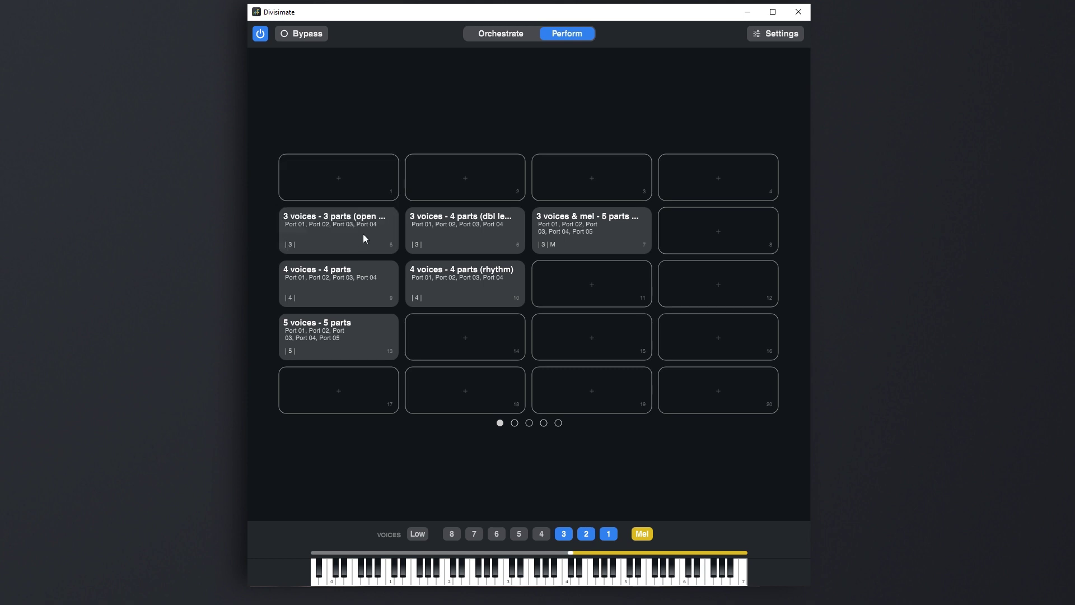
pyautogui.click(364, 239)
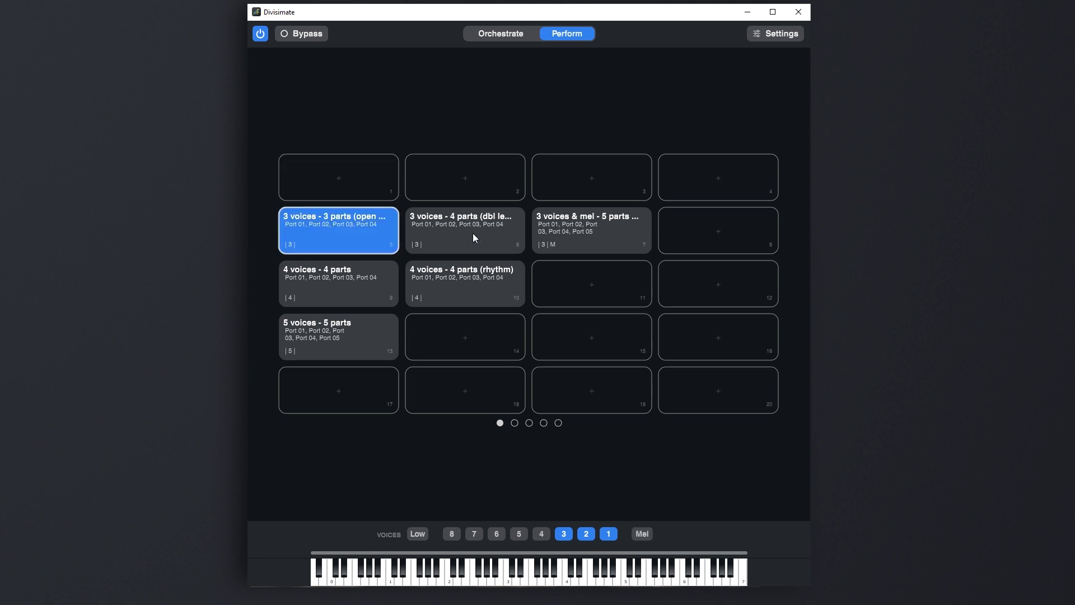
pyautogui.click(556, 236)
pyautogui.click(498, 234)
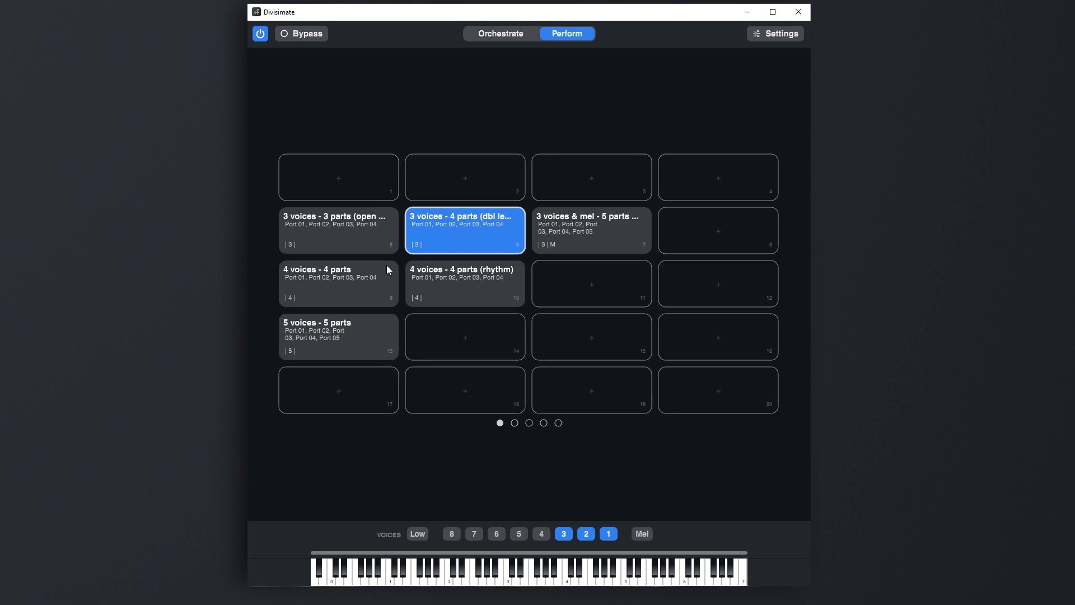
# Step: Try the presets in slots 9, 13 and 10, then page the grid to slots 21–40
pyautogui.click(386, 266)
pyautogui.click(356, 322)
pyautogui.click(468, 291)
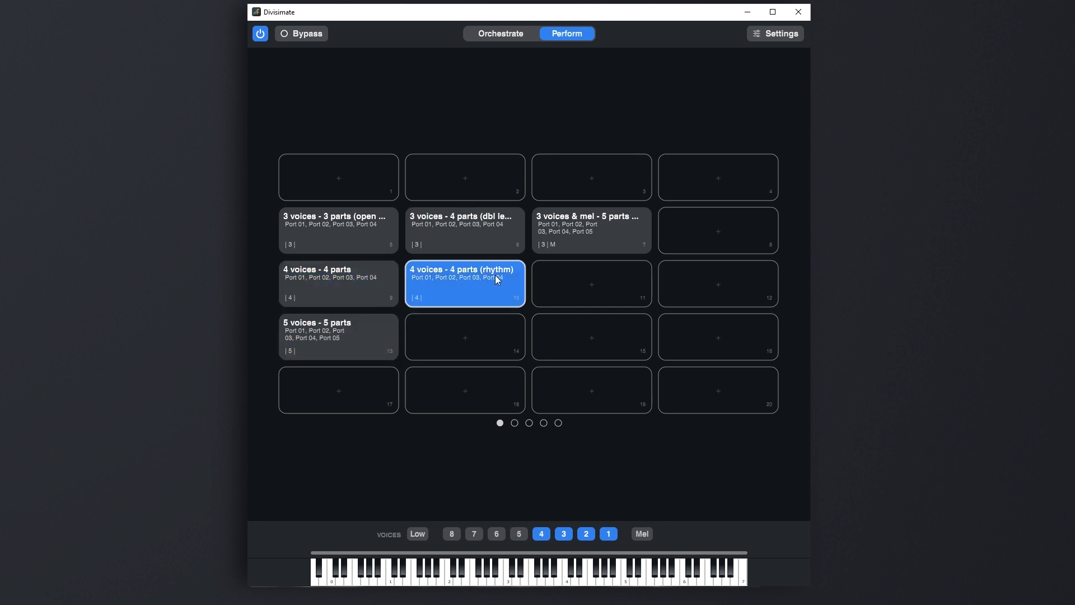
pyautogui.moveTo(578, 246); pyautogui.dragTo(386, 240)
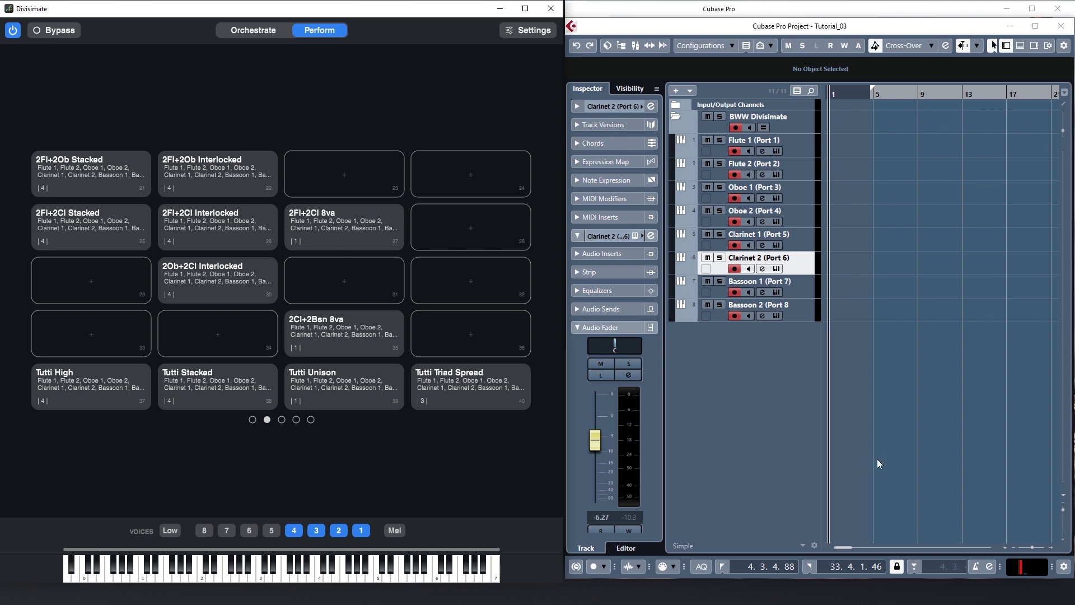
# Step: Record-arm all eight woodwind tracks and select the 2Fl+2Cl 8va orchestration
pyautogui.click(732, 430)
pyautogui.hotkey('ctrl', 'a')
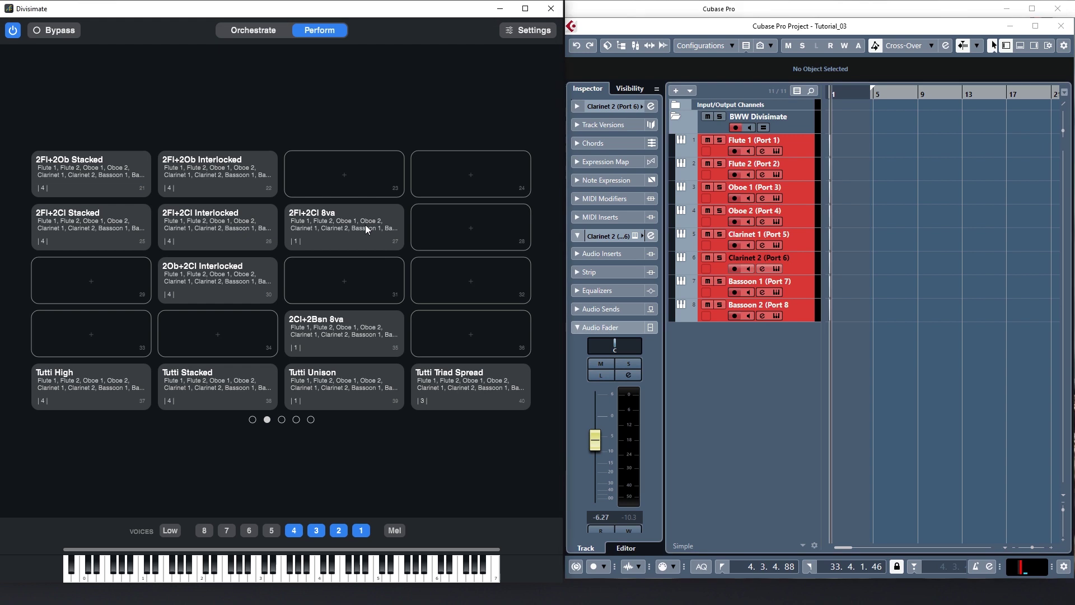
pyautogui.click(366, 227)
# Step: Start recording, switching to 2Cl+2Bsn 8va and then 2Fl+2Cl Stacked mid-take
pyautogui.press('space')
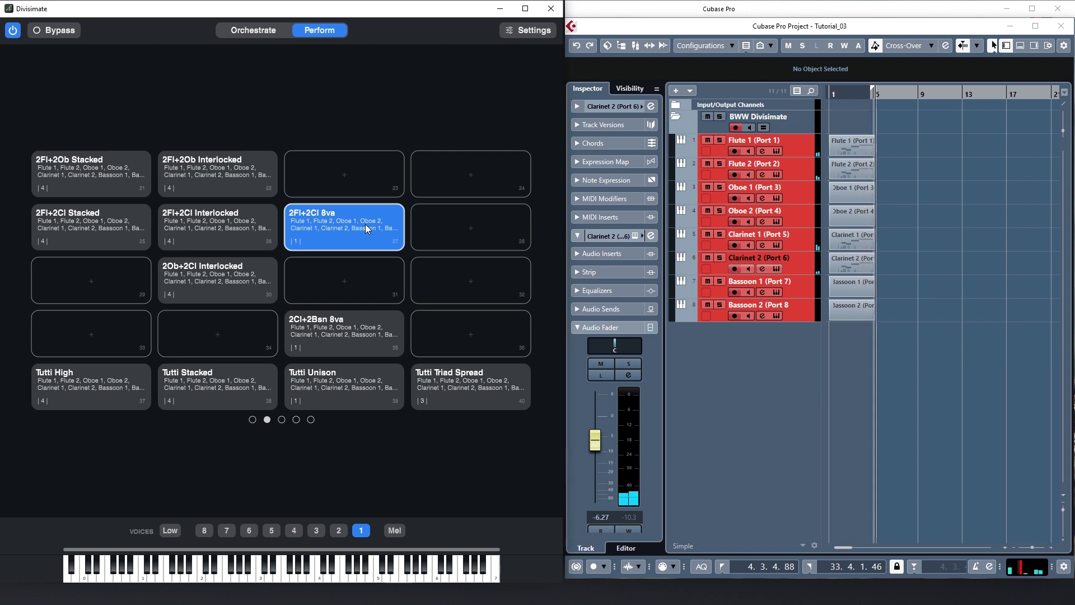
pyautogui.click(342, 330)
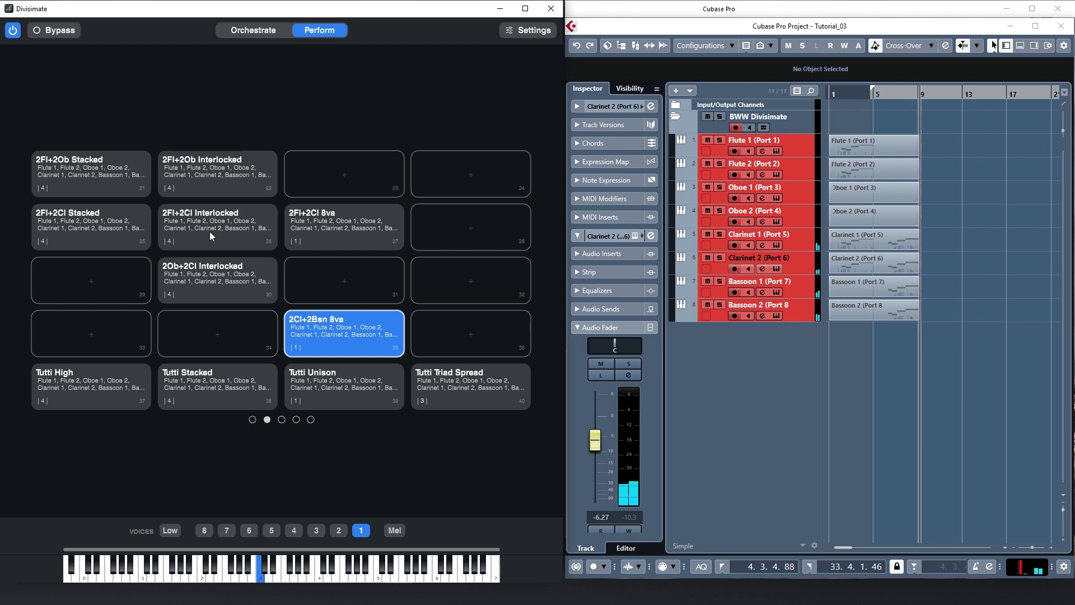
pyautogui.click(146, 225)
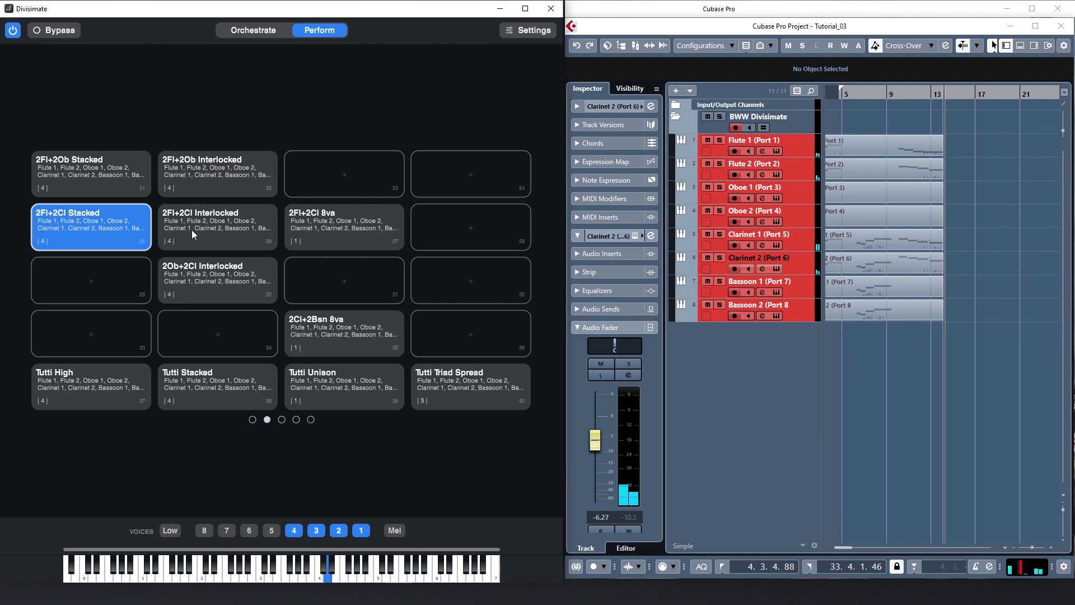
# Step: Switch through 2Cl+2Bsn 8va, Tutti Unison, Tutti Stacked and back to Tutti Unison, then stop at bar 29
pyautogui.click(355, 336)
pyautogui.click(340, 390)
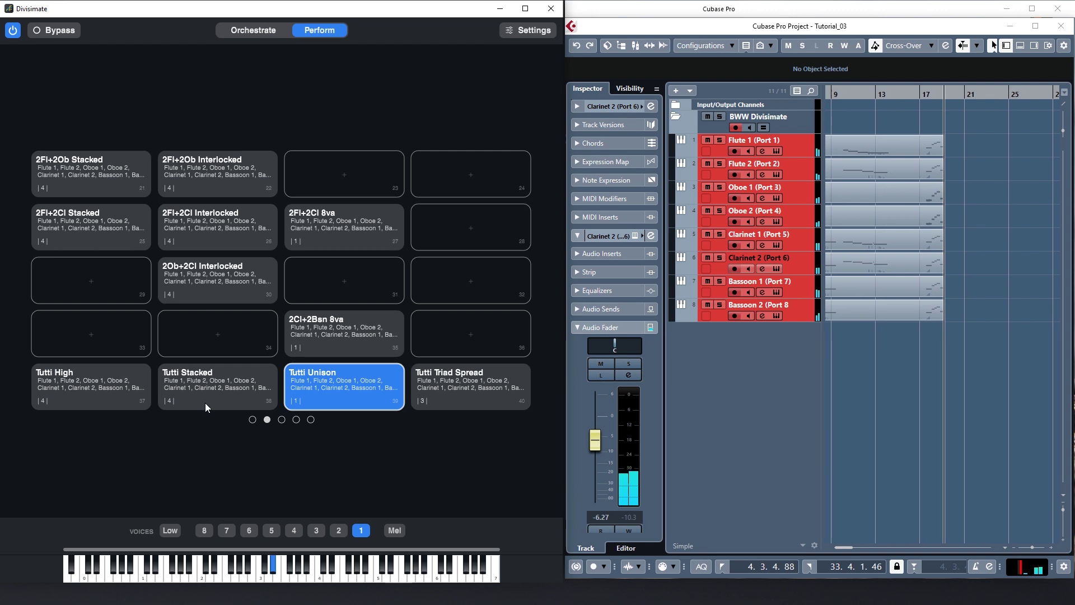
pyautogui.click(262, 370)
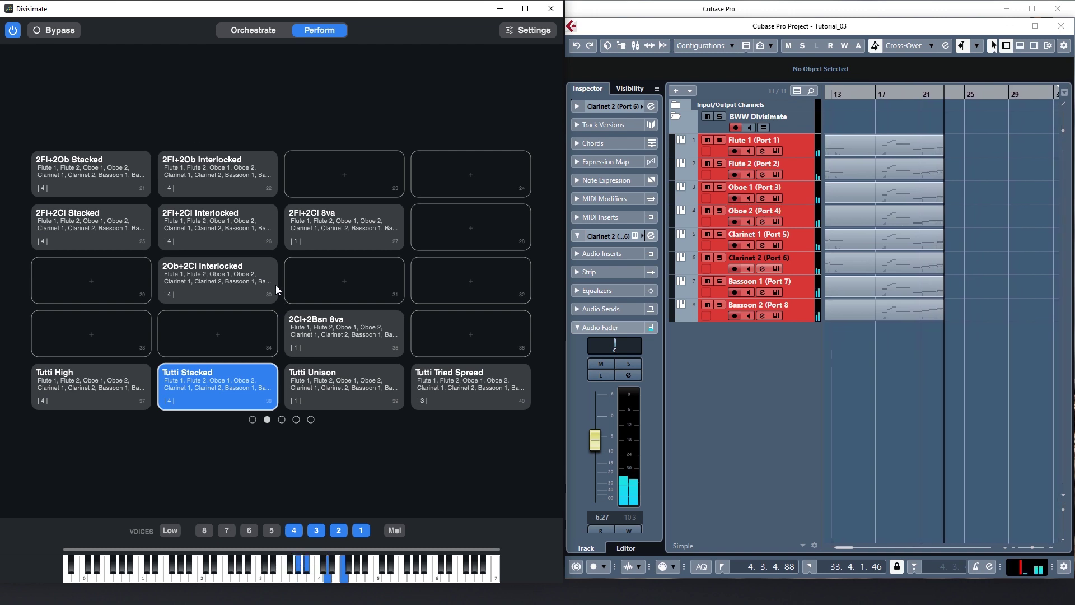
pyautogui.click(370, 374)
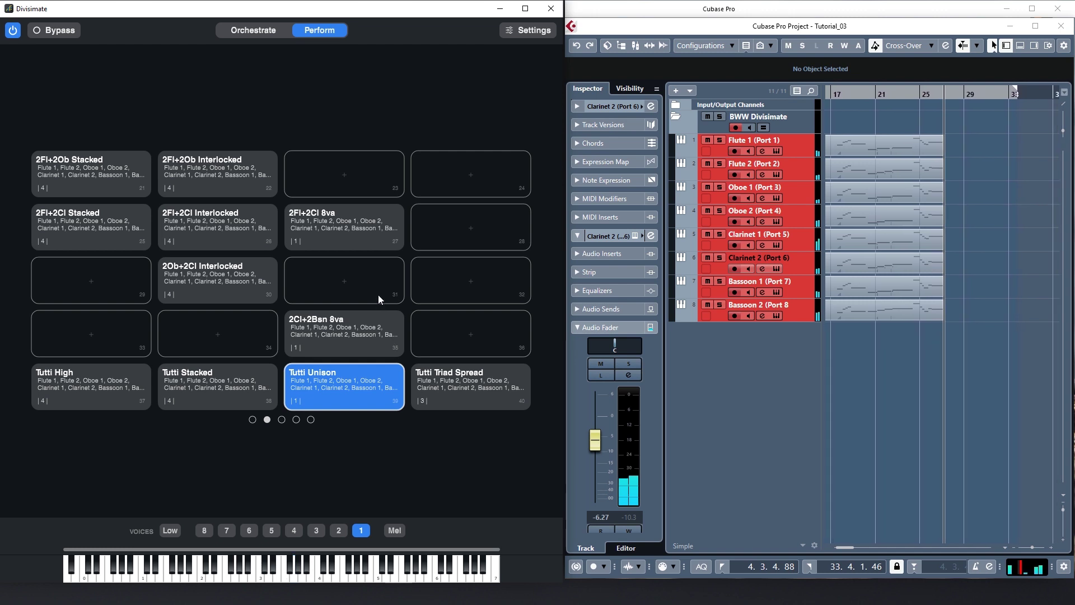
pyautogui.click(736, 391)
pyautogui.press('space')
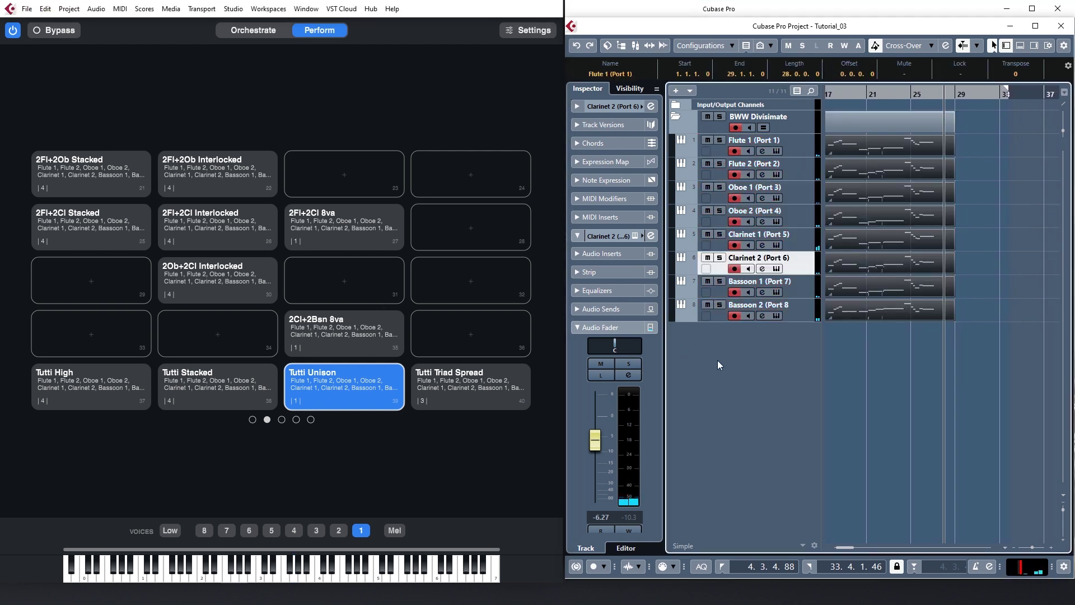